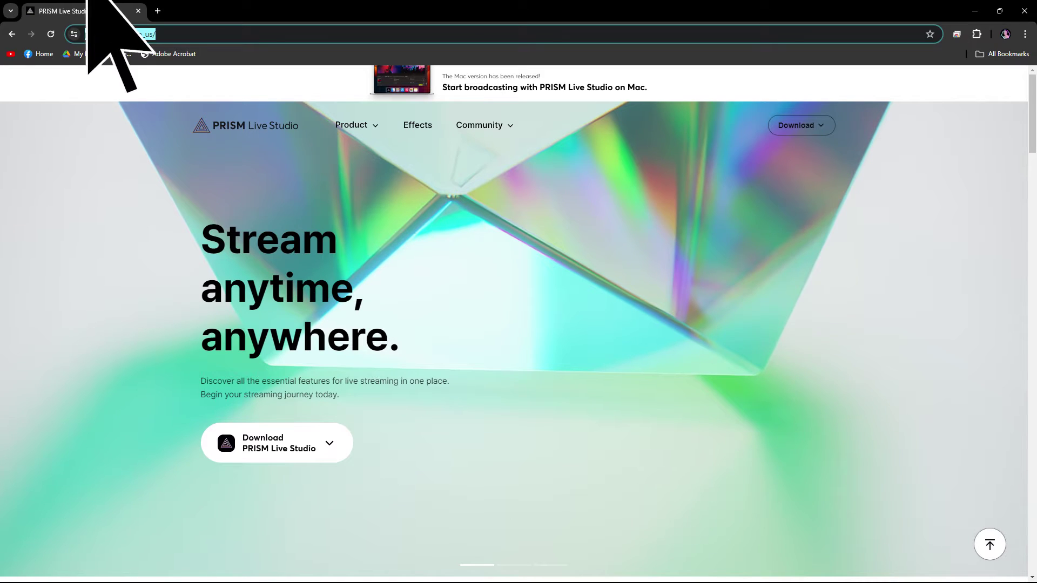
Step: Show the Windows and macOS download options for PRISM Live Studio
{"action": "left_click", "coordinate": [268, 444]}
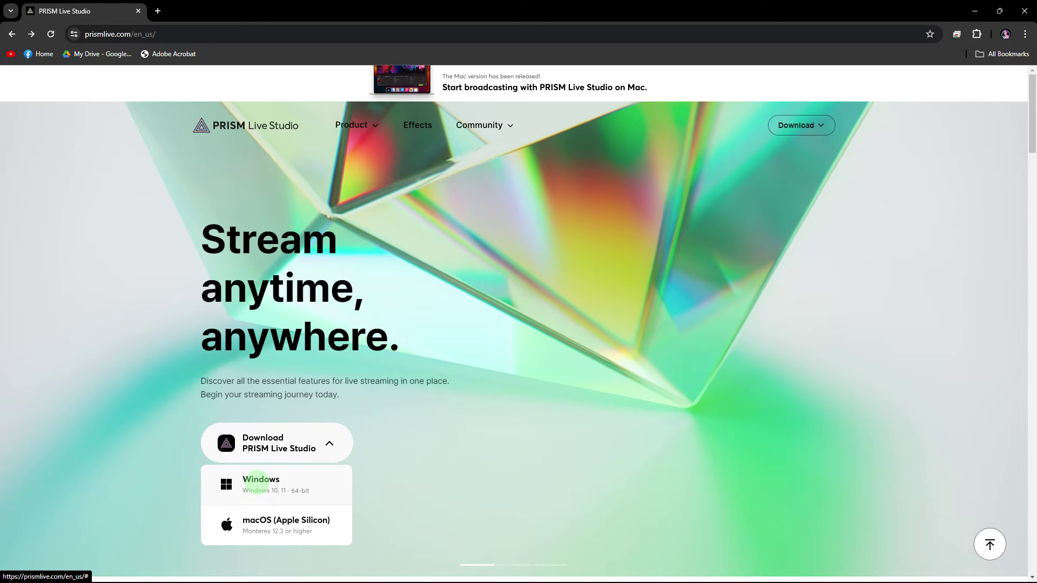
Step: Download the Windows version of PRISM Live Studio and open its installer
{"action": "left_click", "coordinate": [253, 480]}
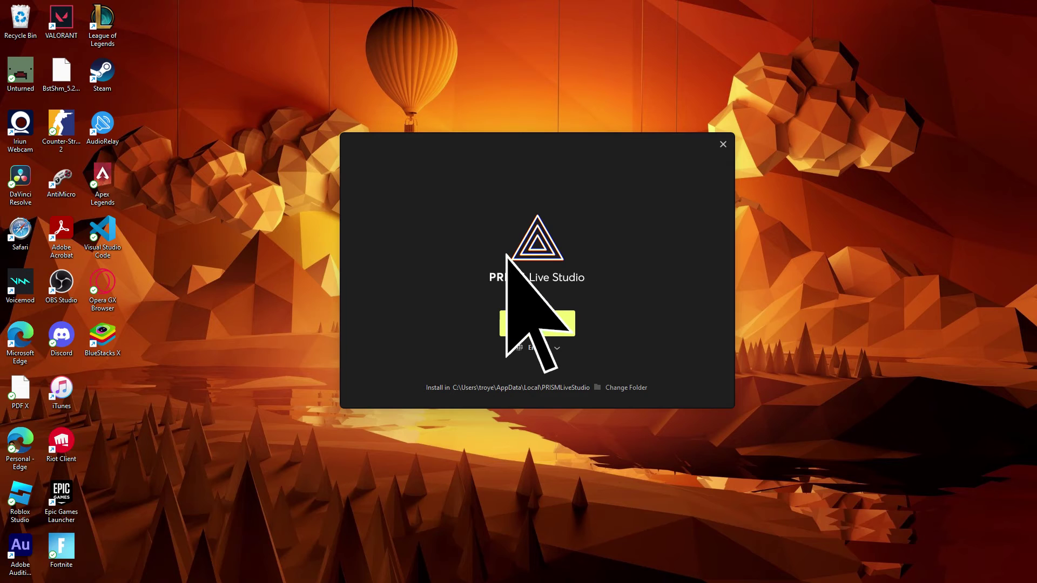
Step: Install PRISM Live Studio to the default folder and launch it when setup completes
{"action": "left_click", "coordinate": [538, 322]}
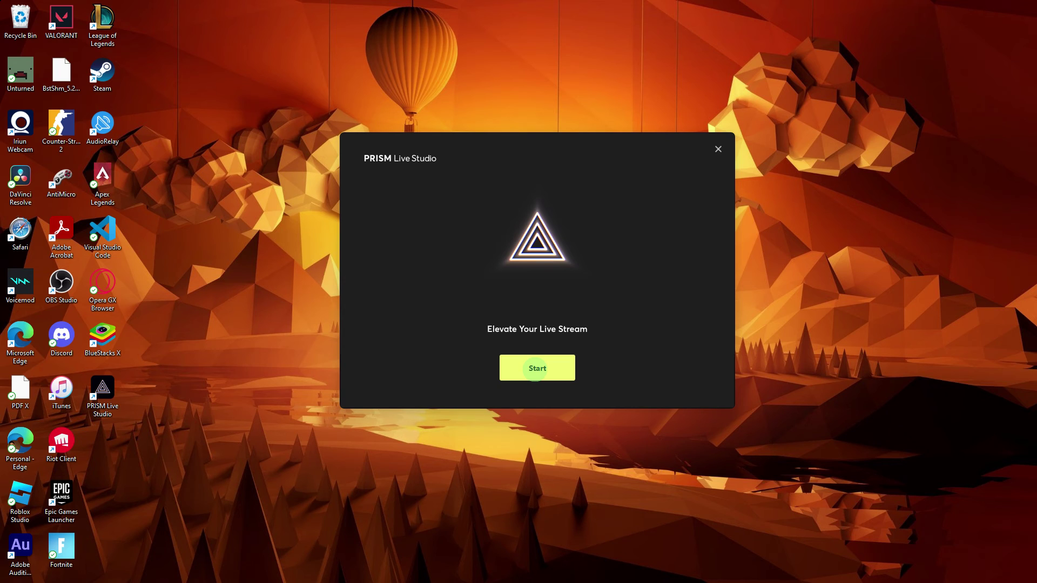
{"action": "left_click", "coordinate": [537, 369]}
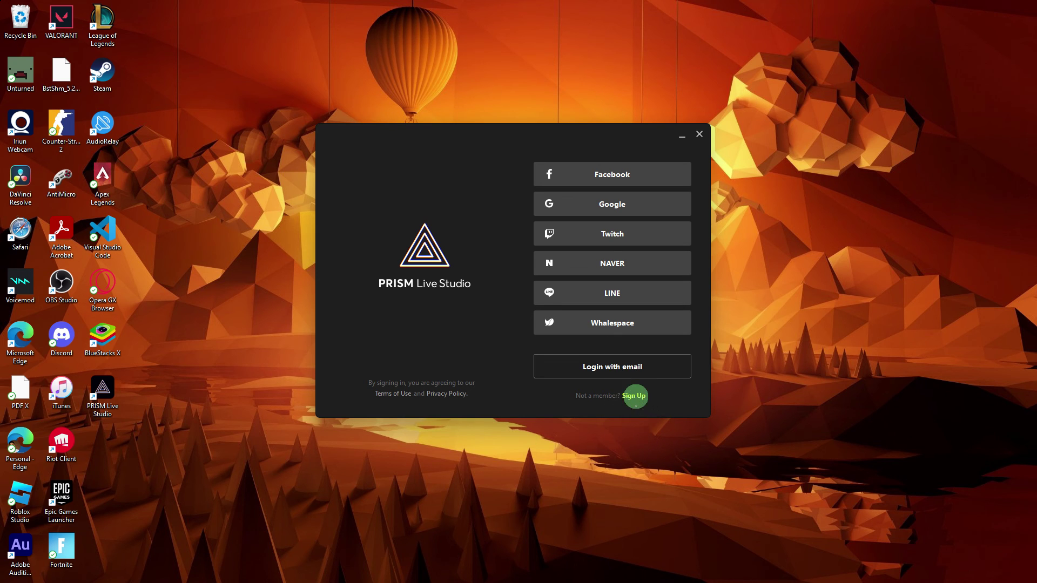
Step: Start creating a new PRISM account using Google sign-up
{"action": "left_click", "coordinate": [634, 396]}
{"action": "left_click", "coordinate": [466, 360]}
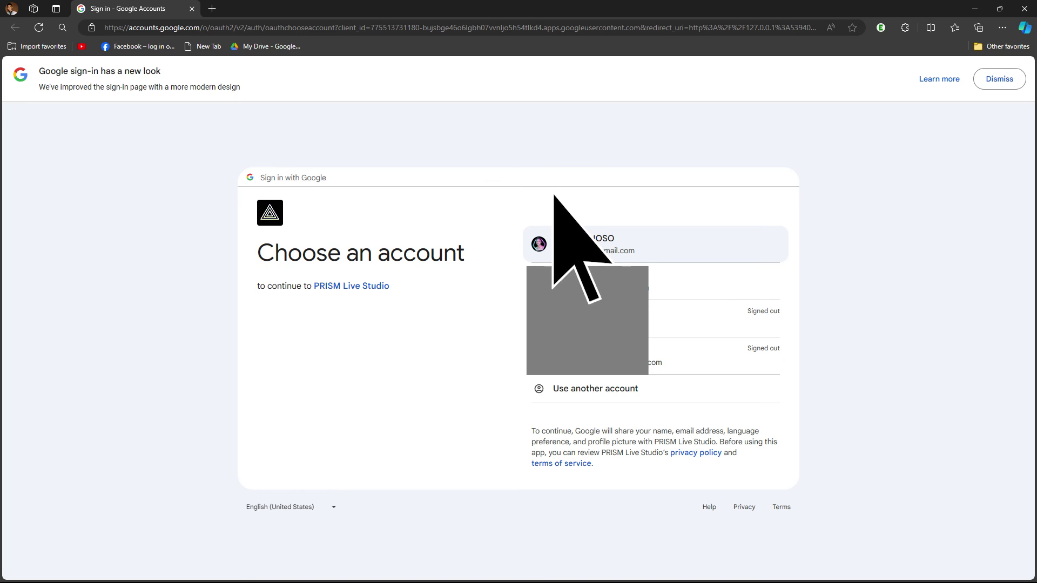
Step: Choose the first Google account and allow it to sign in to PRISM Live Studio
{"action": "left_click", "coordinate": [576, 251]}
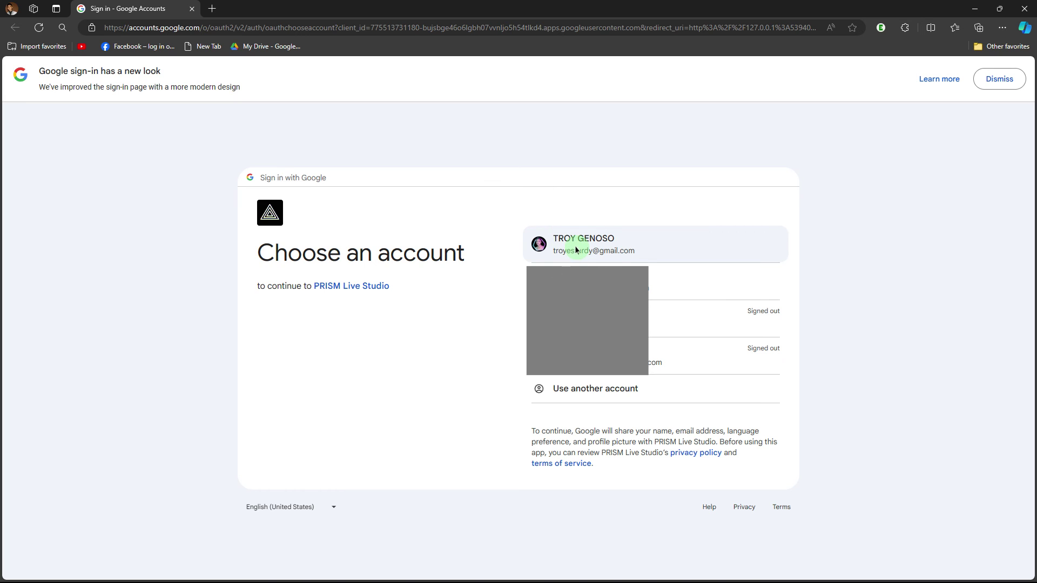
{"action": "left_click", "coordinate": [648, 404]}
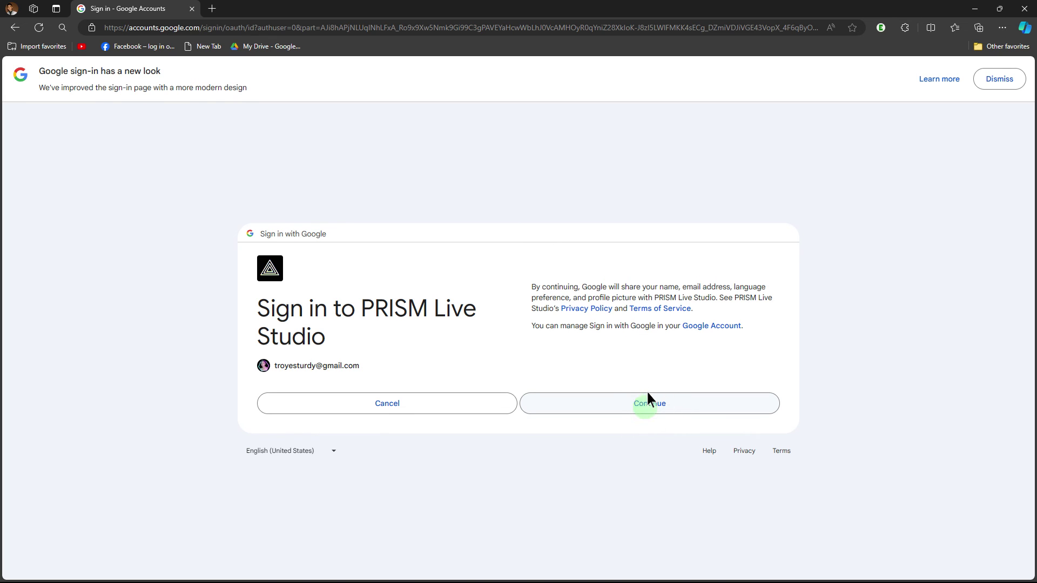